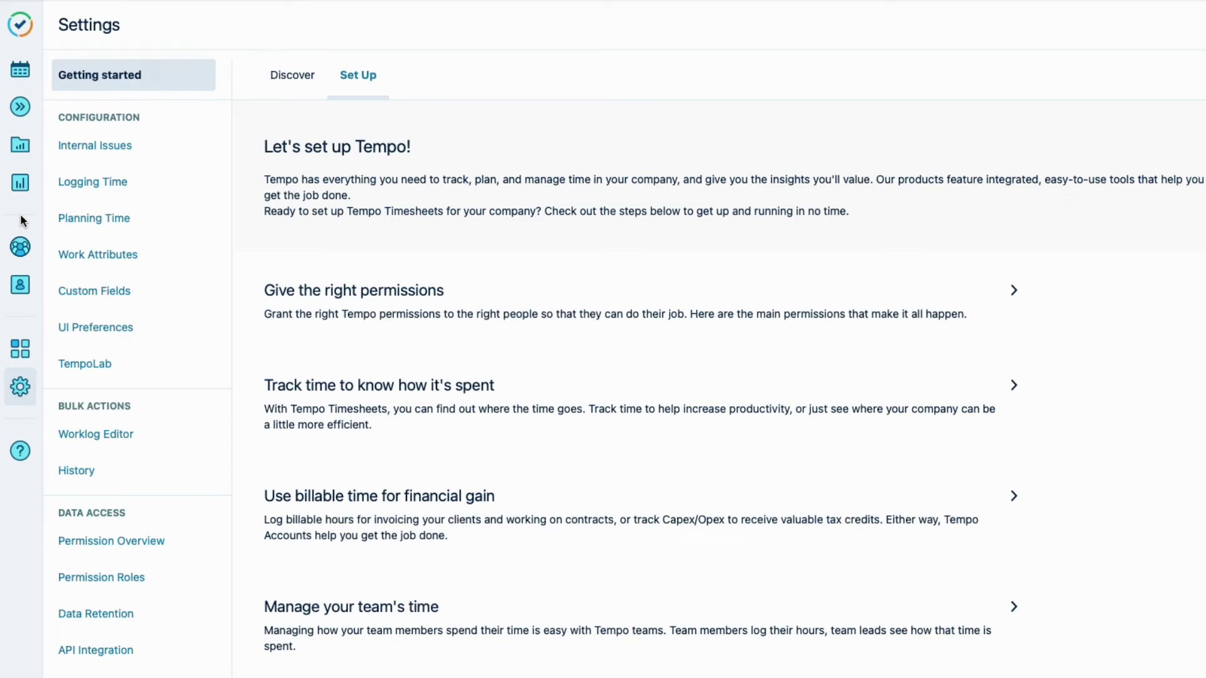
# Browse the teams list, then return to the Tempo settings
pyautogui.click(21, 249)
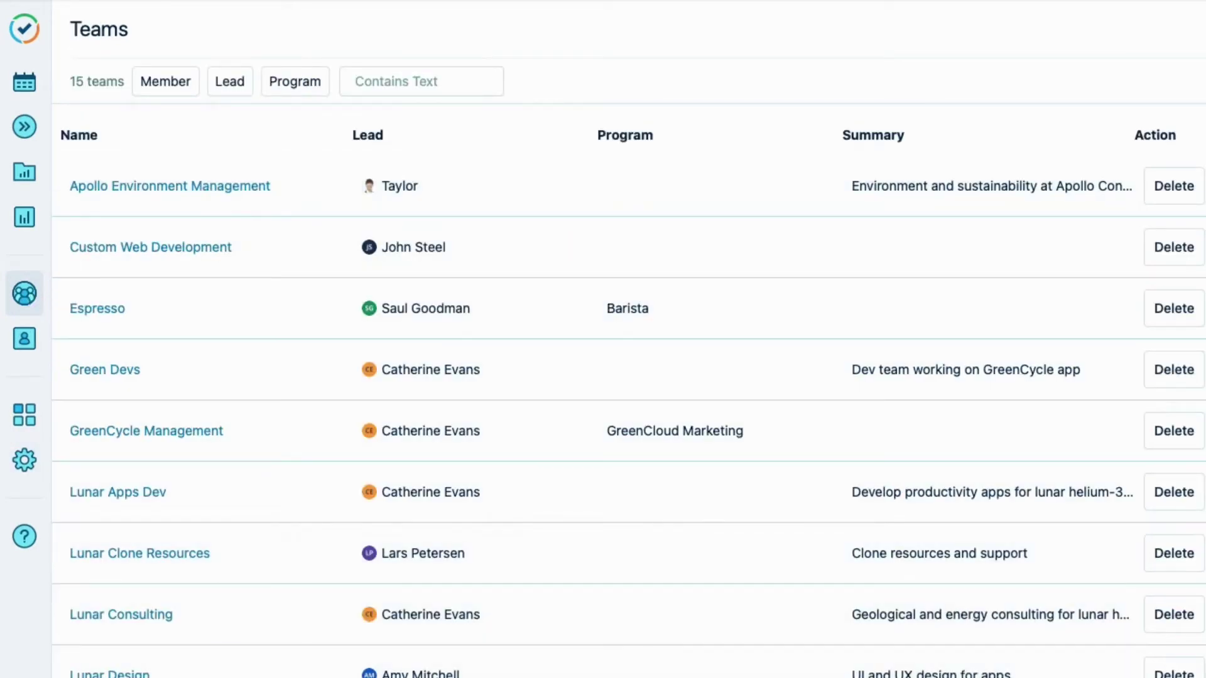
pyautogui.scroll(-3, 217, 580)
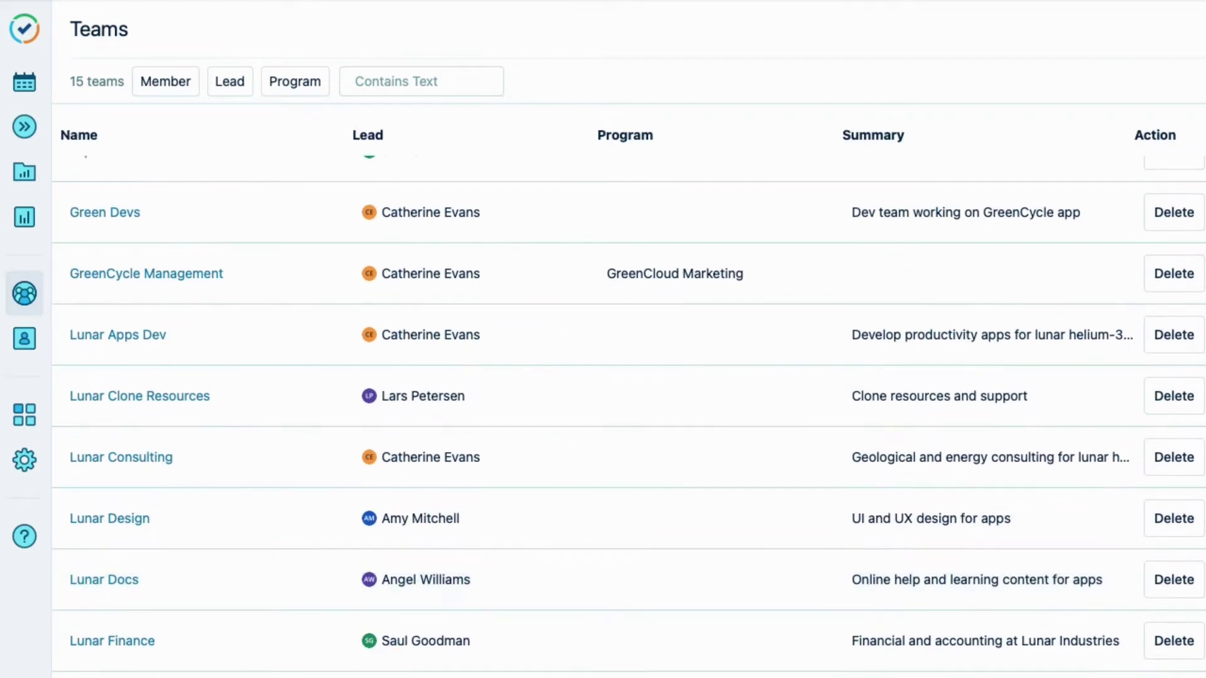
pyautogui.click(25, 462)
# Review the Tempo Administrators permission in Permission Overview and Jira's global permissions page
pyautogui.click(214, 644)
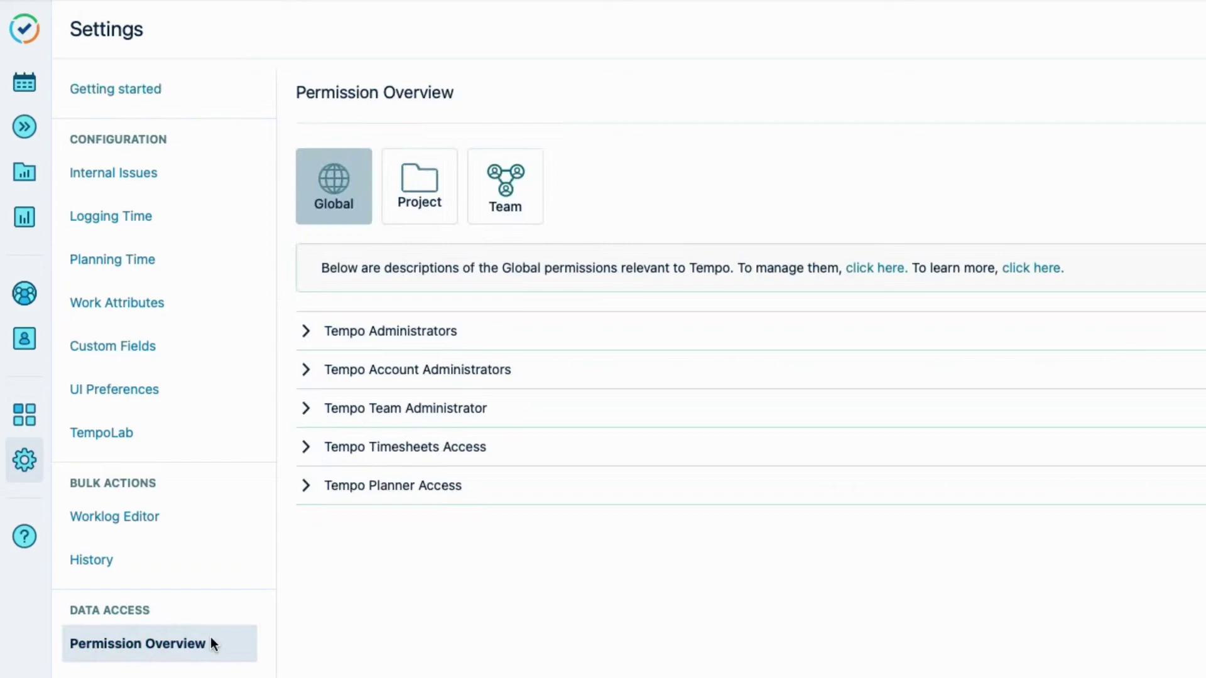
pyautogui.click(305, 333)
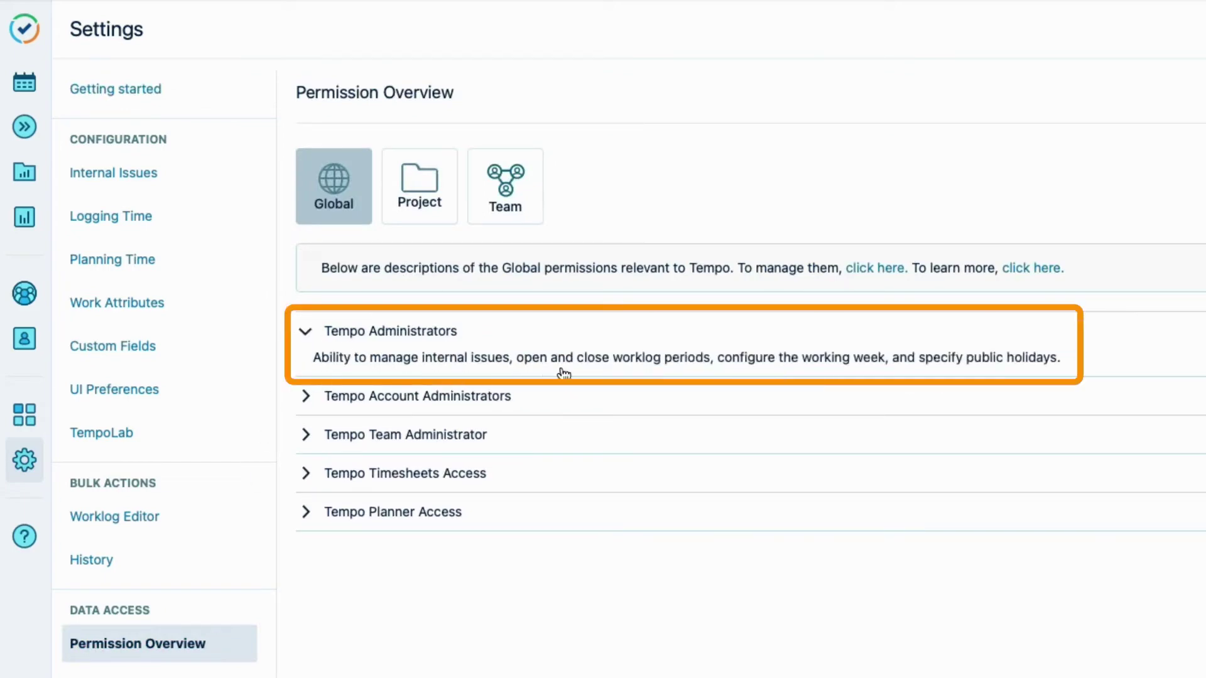
pyautogui.click(876, 268)
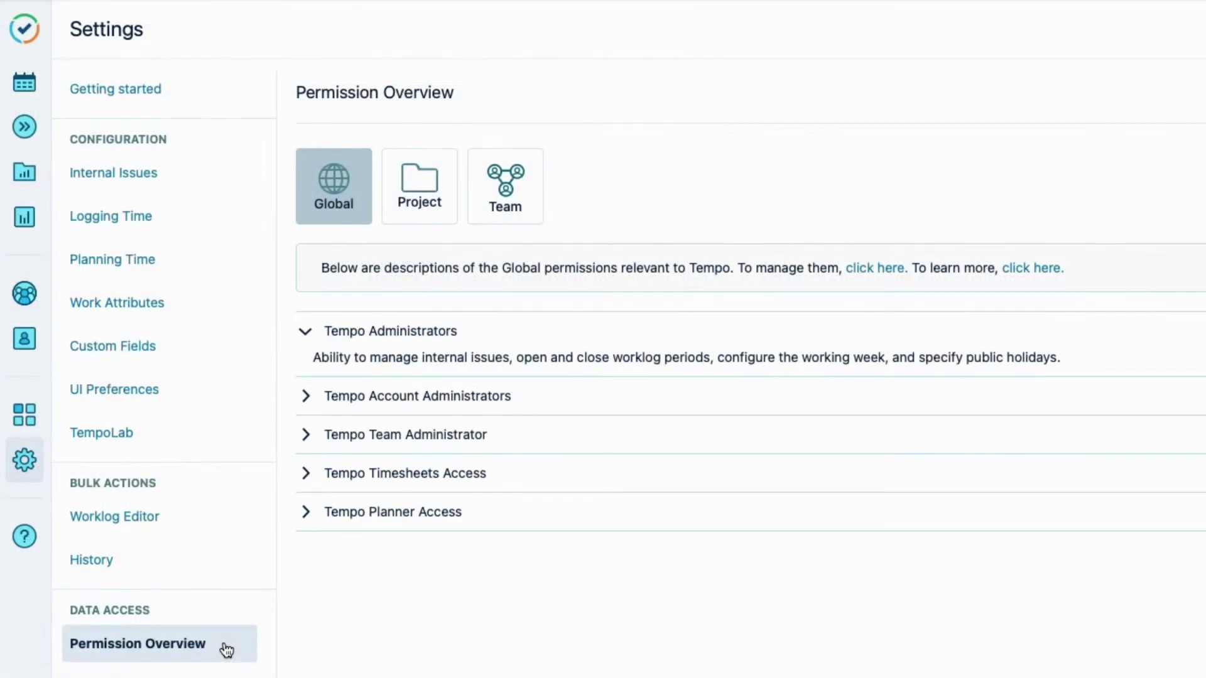
pyautogui.scroll(-6, 226, 650)
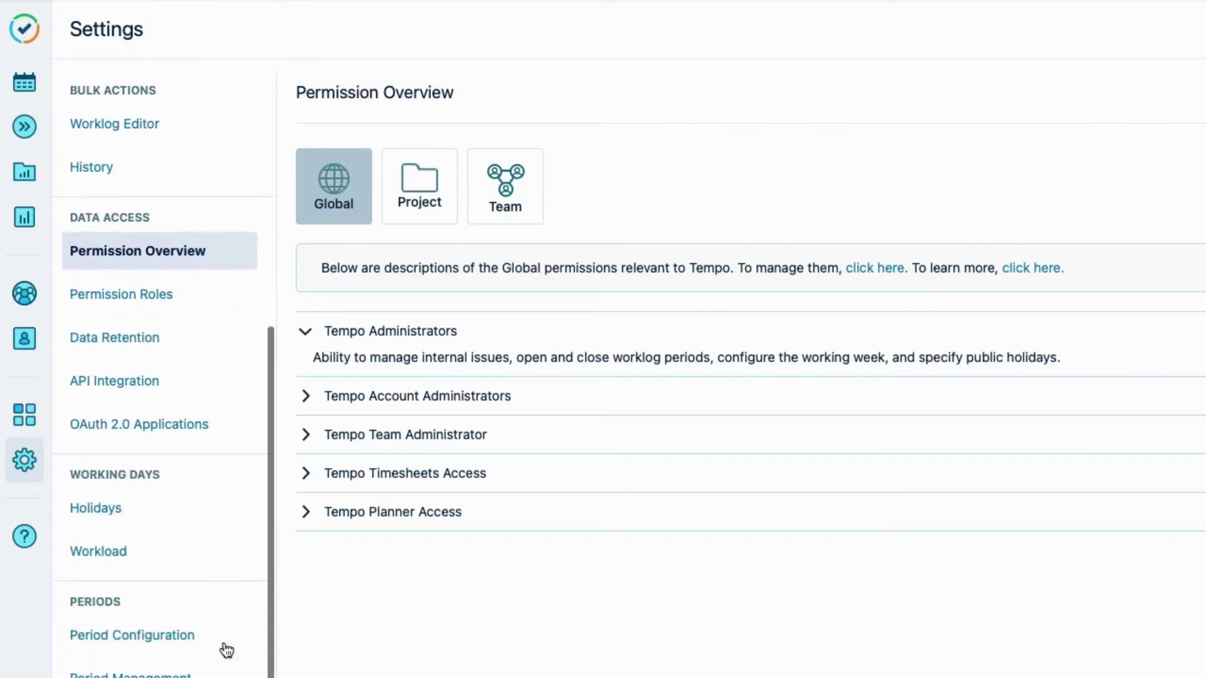
# Change the monthly period start from December 28 to January 1
pyautogui.click(201, 628)
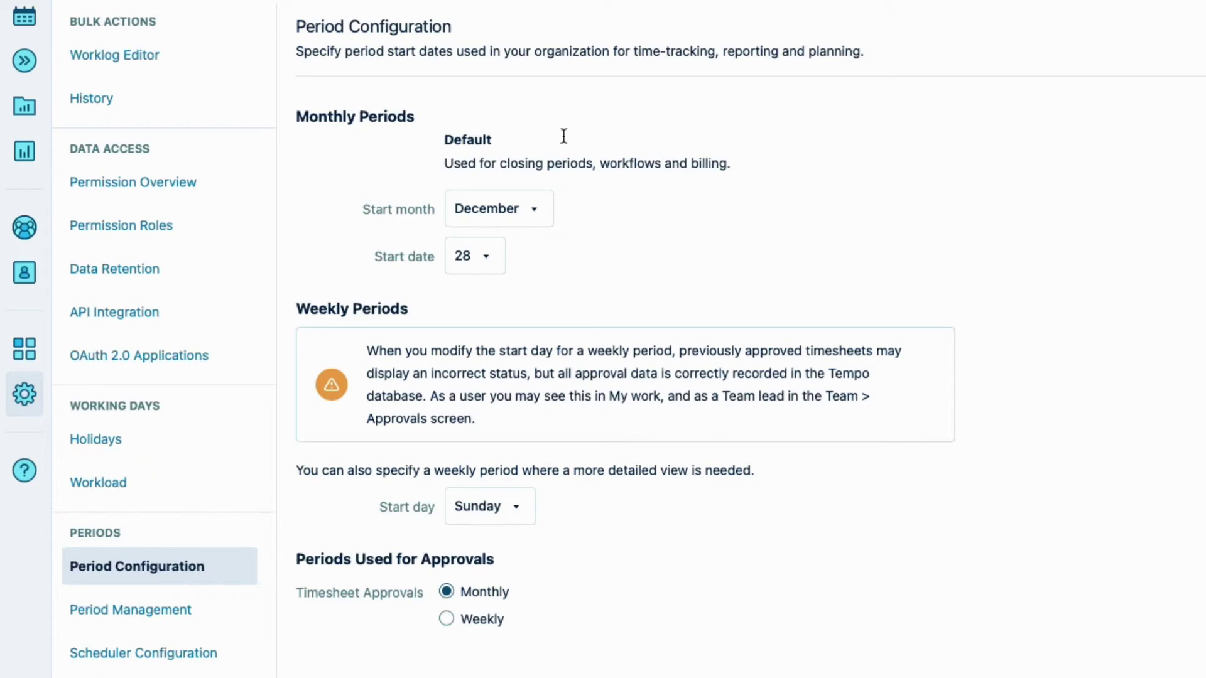
pyautogui.click(538, 215)
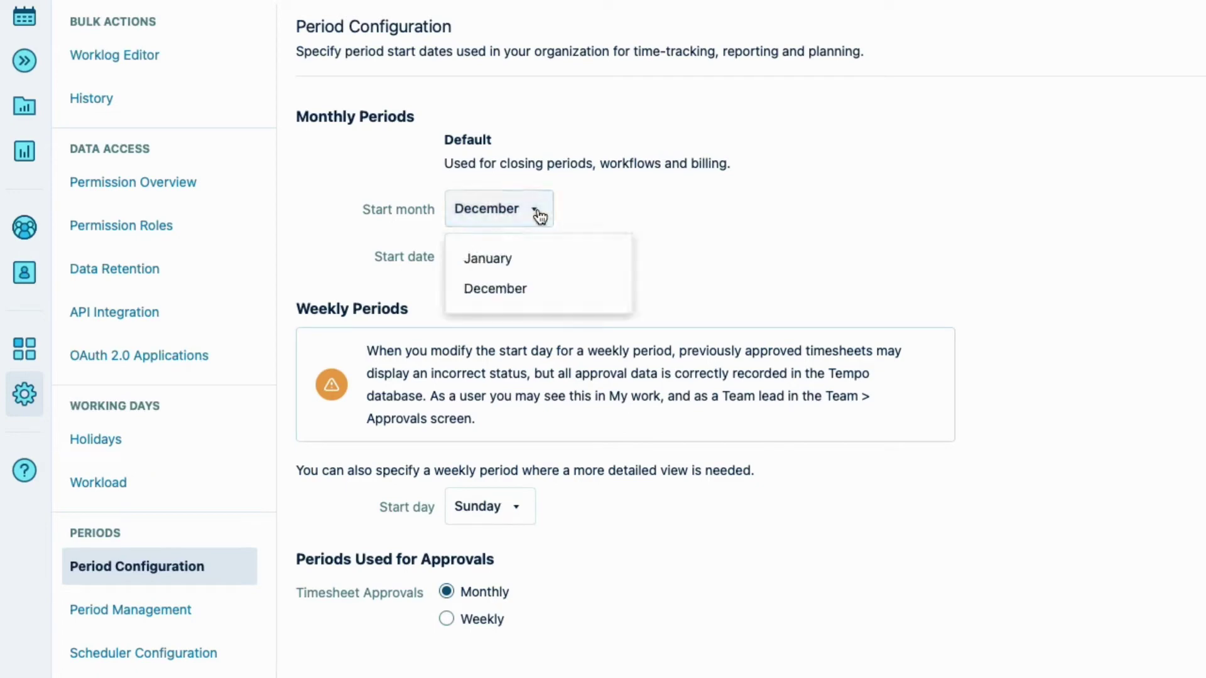
pyautogui.click(536, 263)
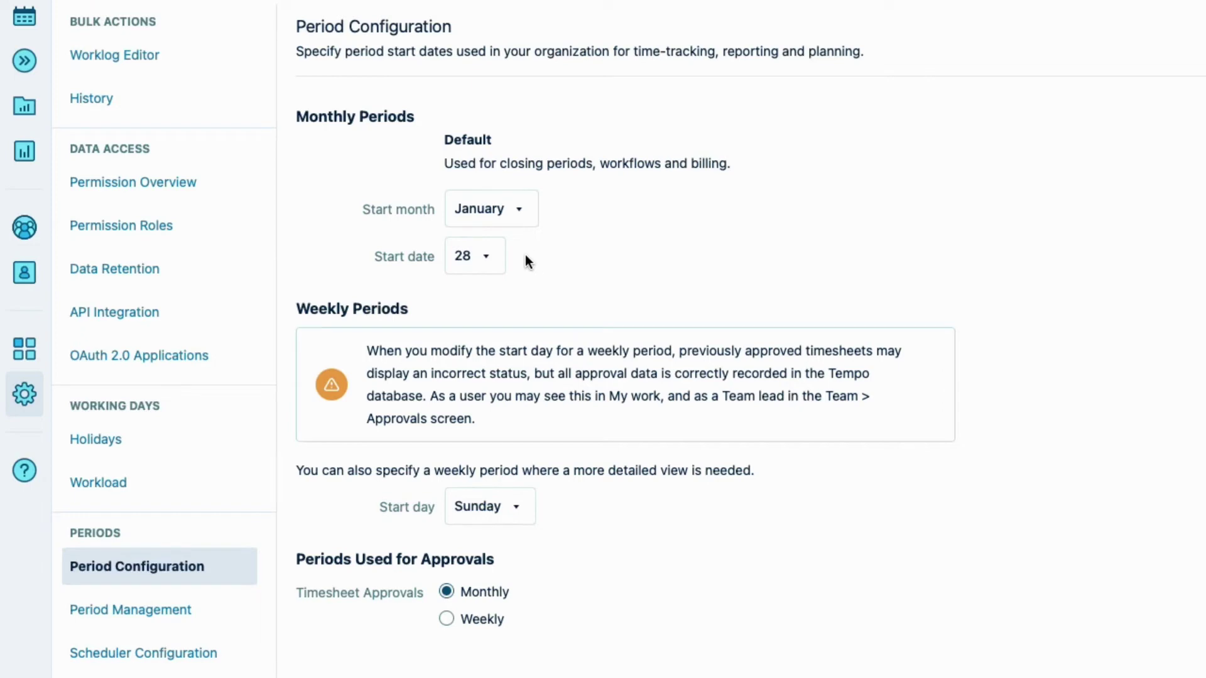
pyautogui.click(487, 262)
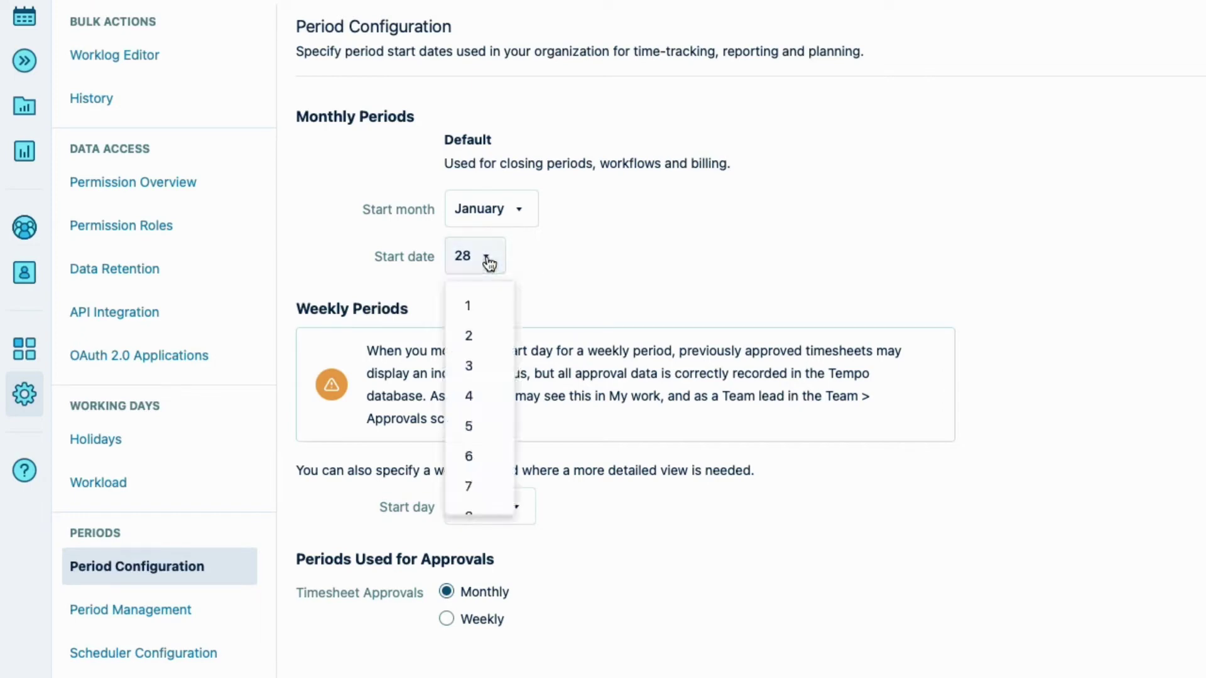
pyautogui.click(487, 306)
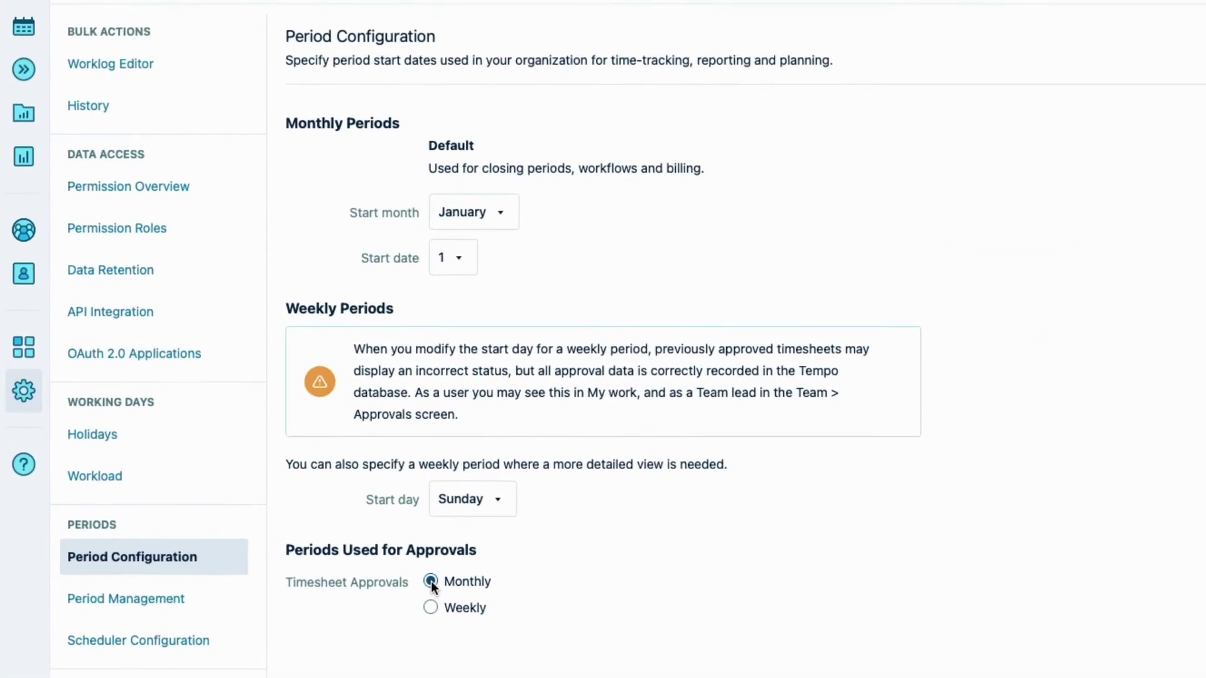
# Set weekly periods to start on Monday, with timesheet approvals kept on Monthly
pyautogui.click(431, 608)
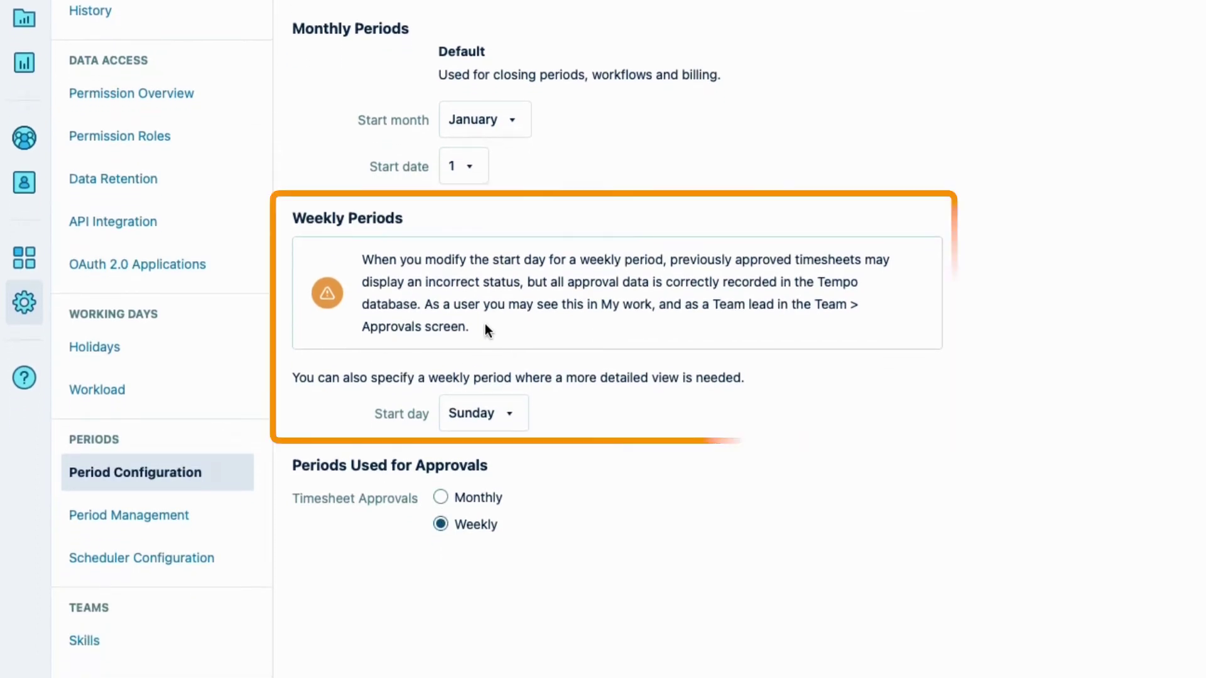
pyautogui.click(512, 416)
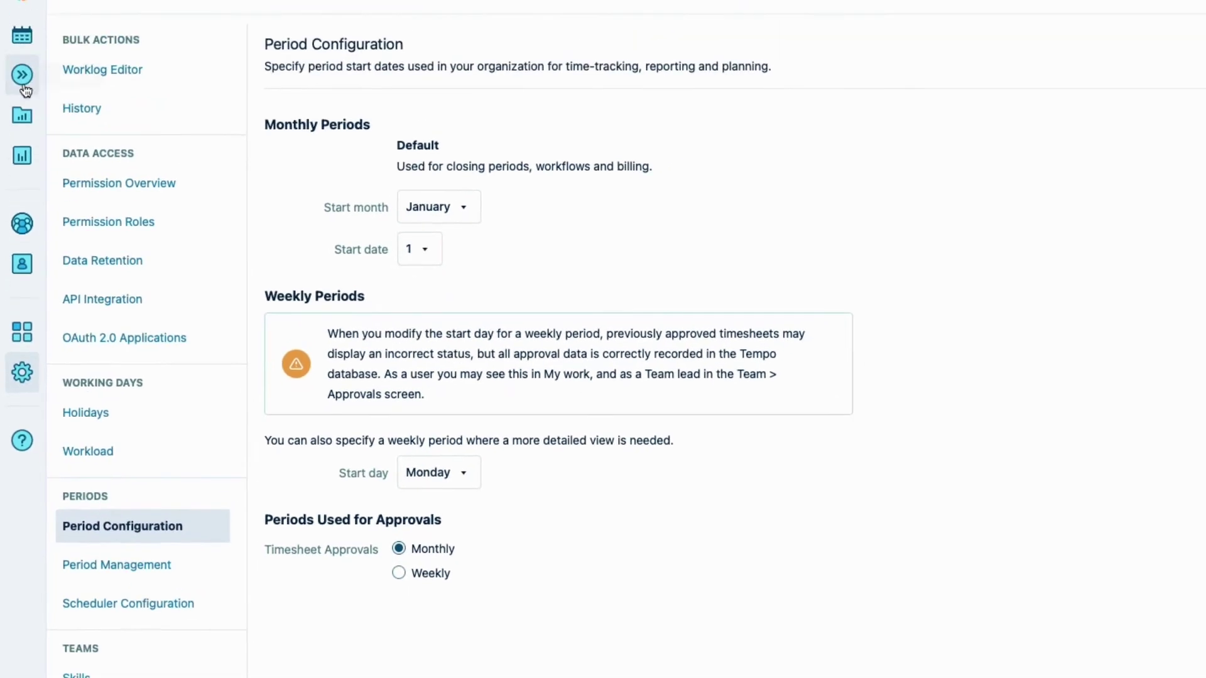
# Untick Show Weekends in My Work's display options to hide Saturday and Sunday
pyautogui.click(23, 70)
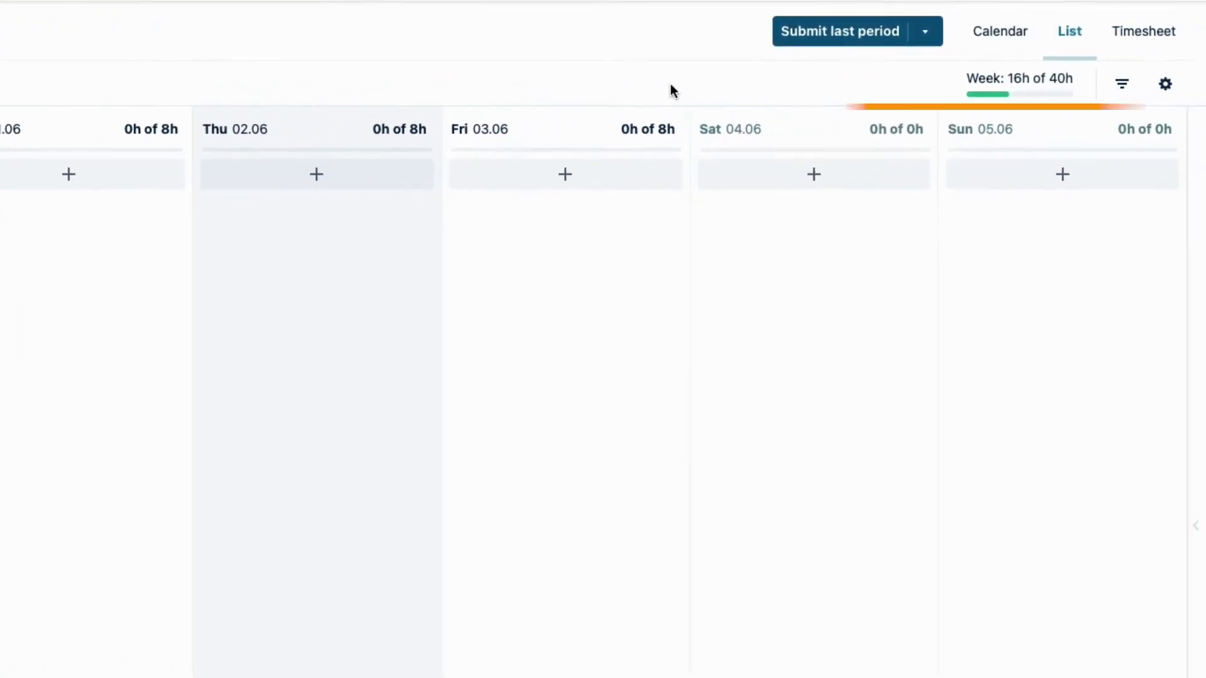
pyautogui.click(1165, 86)
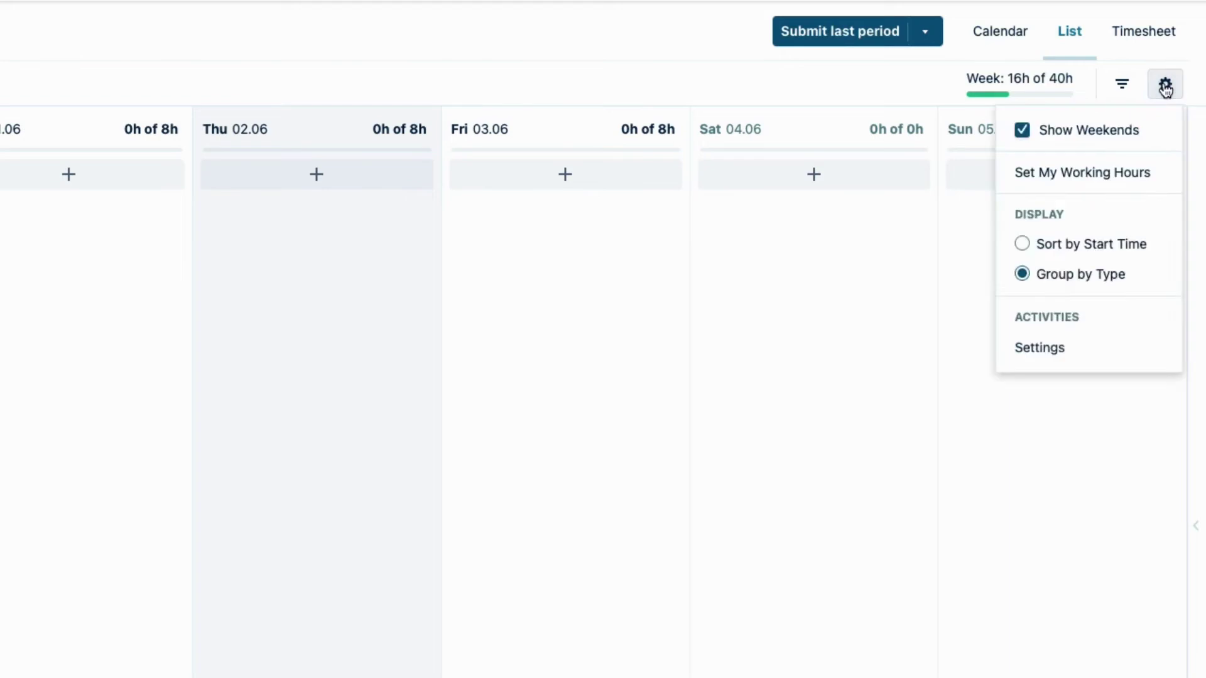
pyautogui.click(1024, 135)
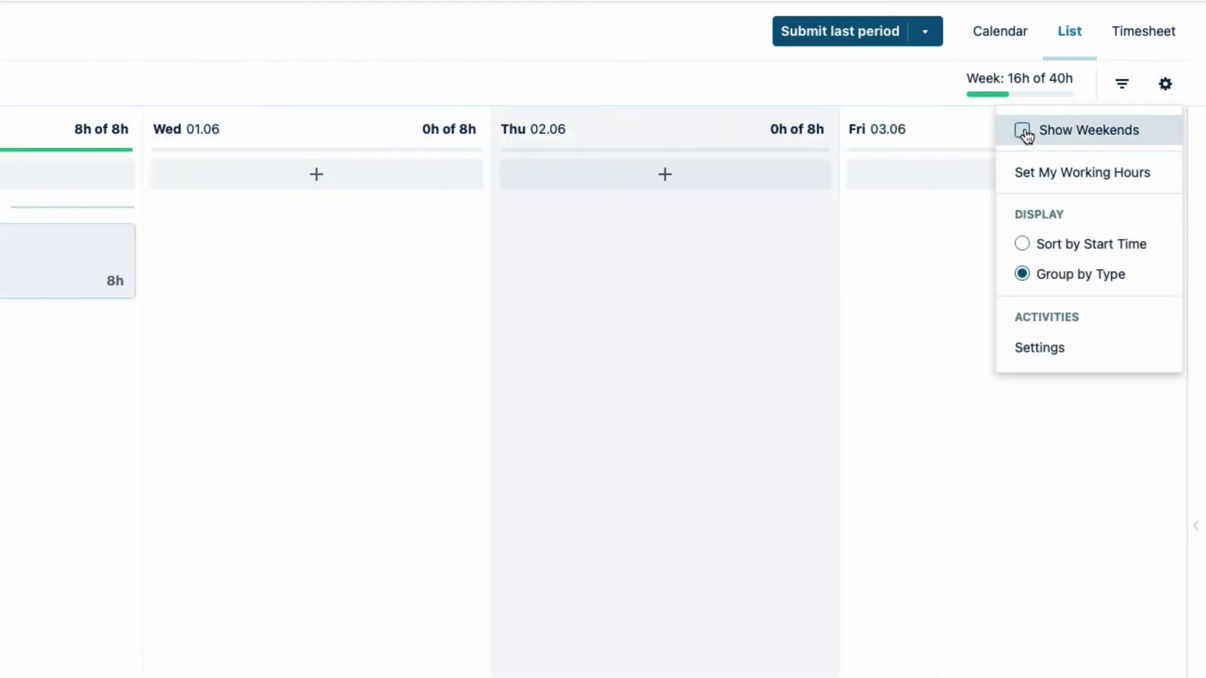
pyautogui.click(934, 86)
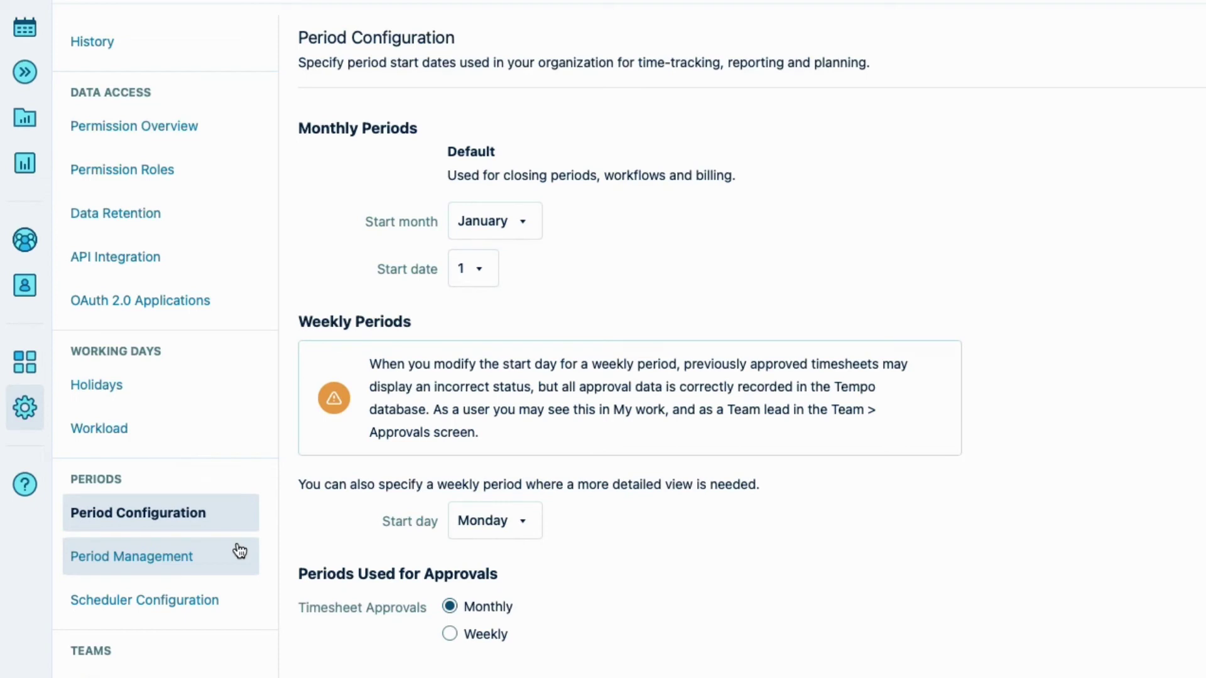
# Go to Scheduler Configuration under Periods in Settings
pyautogui.click(234, 603)
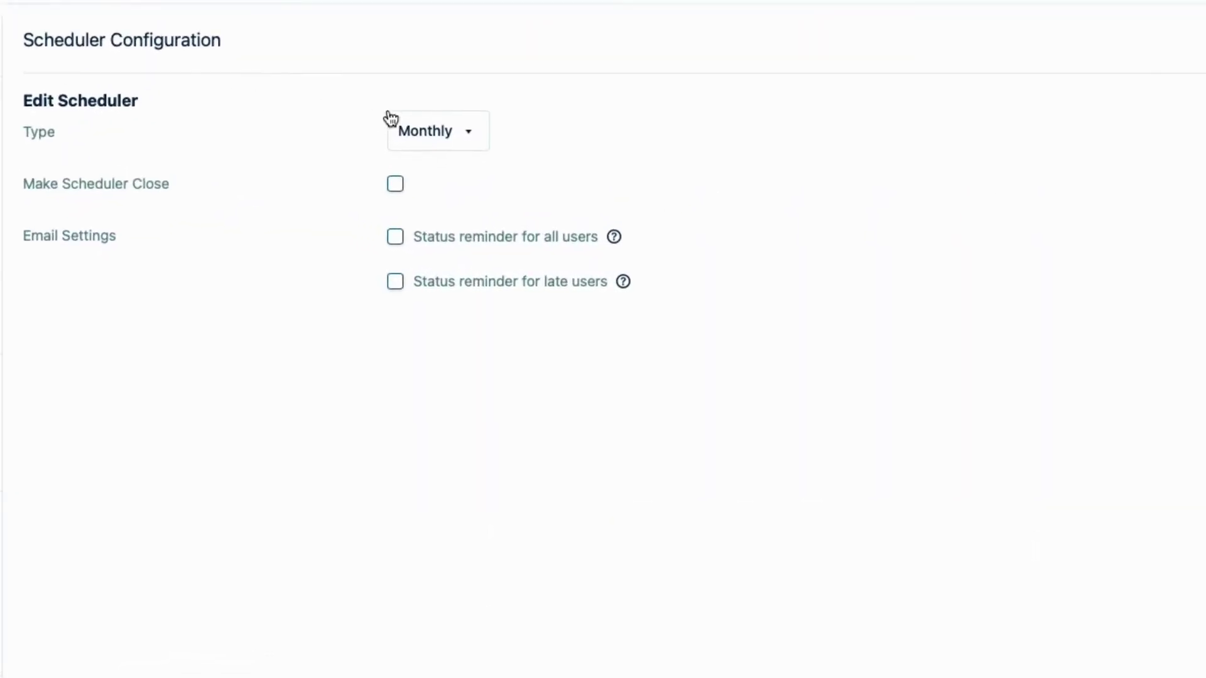
# Make the scheduler Weekly on Friday, auto-closing periods 4 days after the end date
pyautogui.click(470, 134)
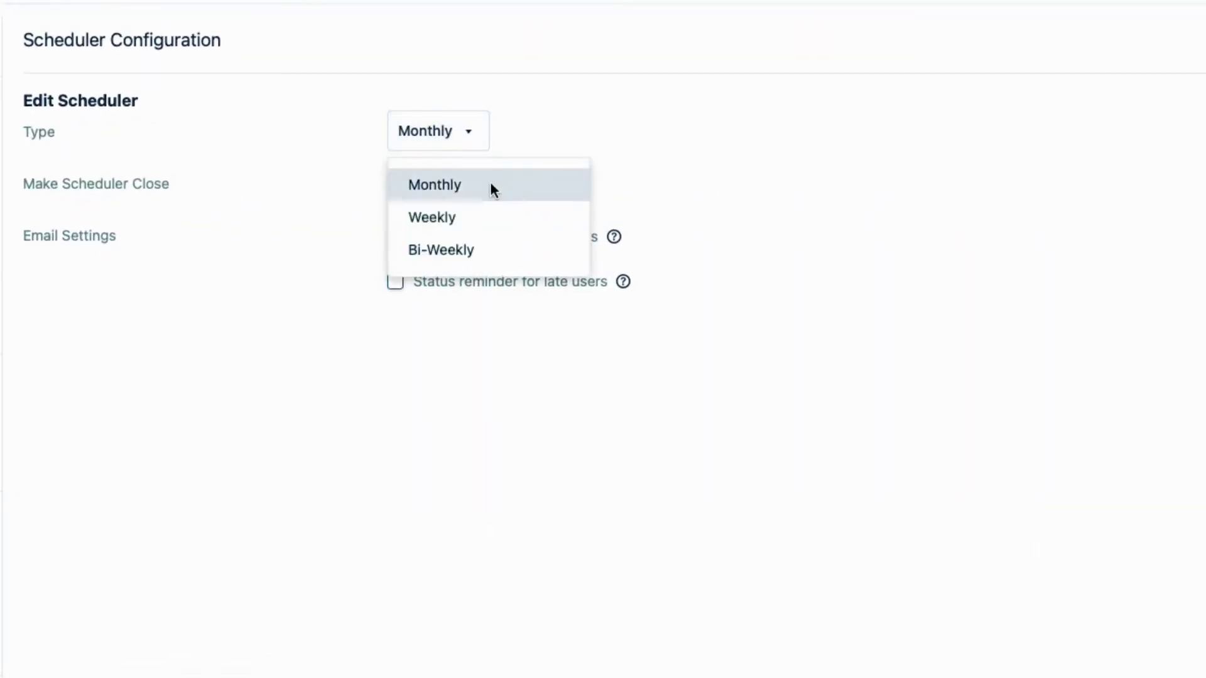
pyautogui.click(494, 215)
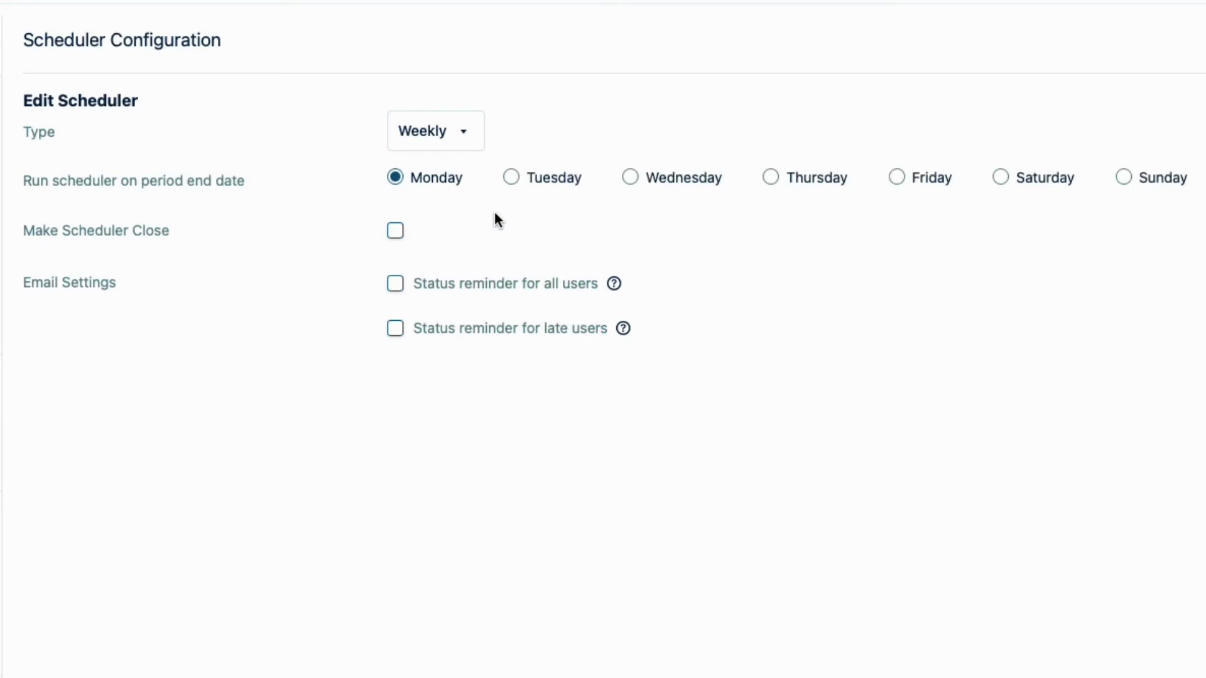
pyautogui.click(897, 178)
pyautogui.click(397, 234)
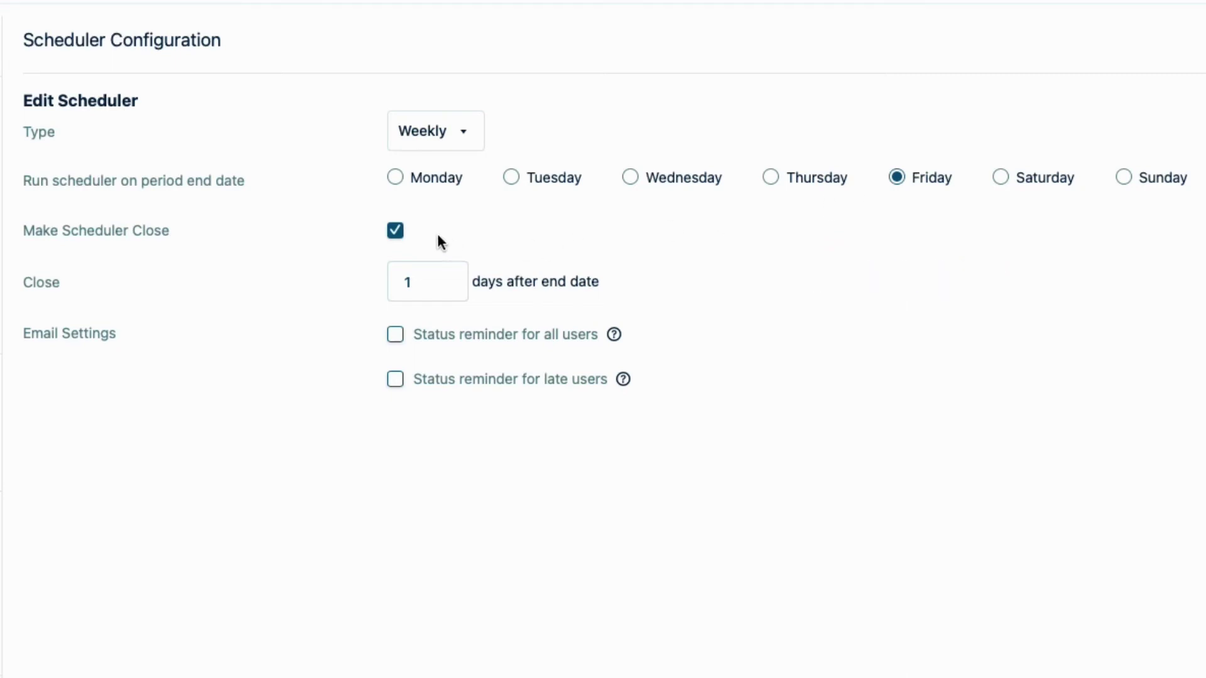
pyautogui.moveTo(417, 281); pyautogui.dragTo(397, 282)
pyautogui.write('4')
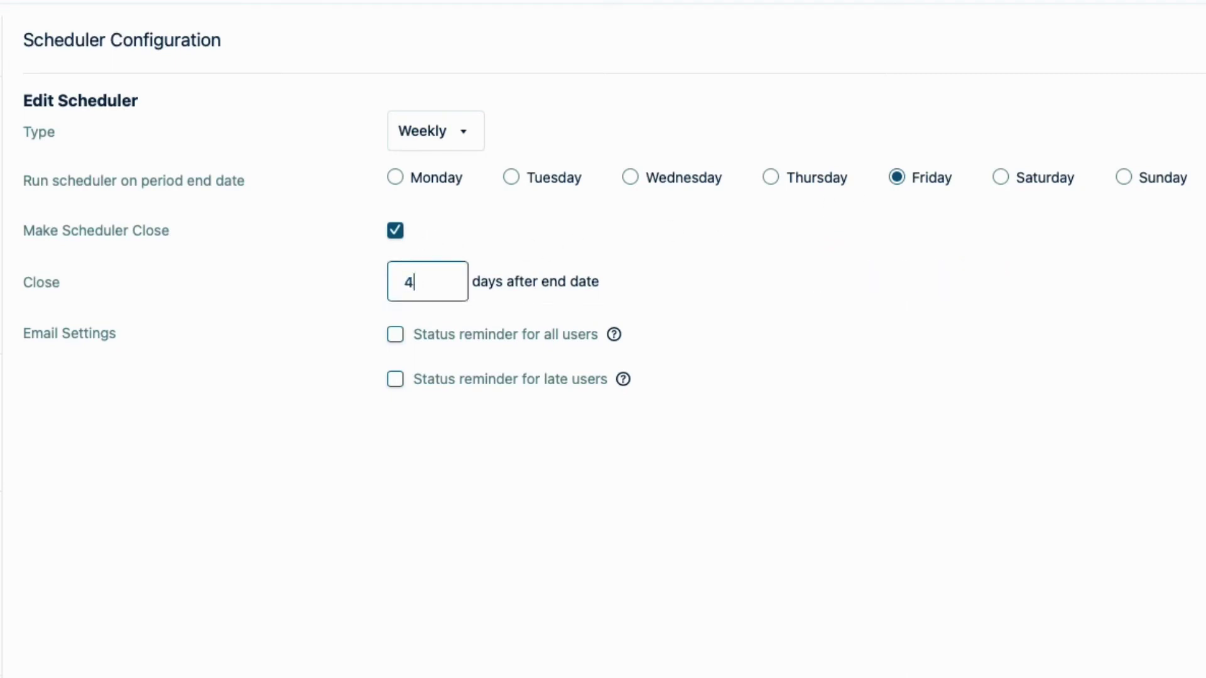
pyautogui.click(500, 262)
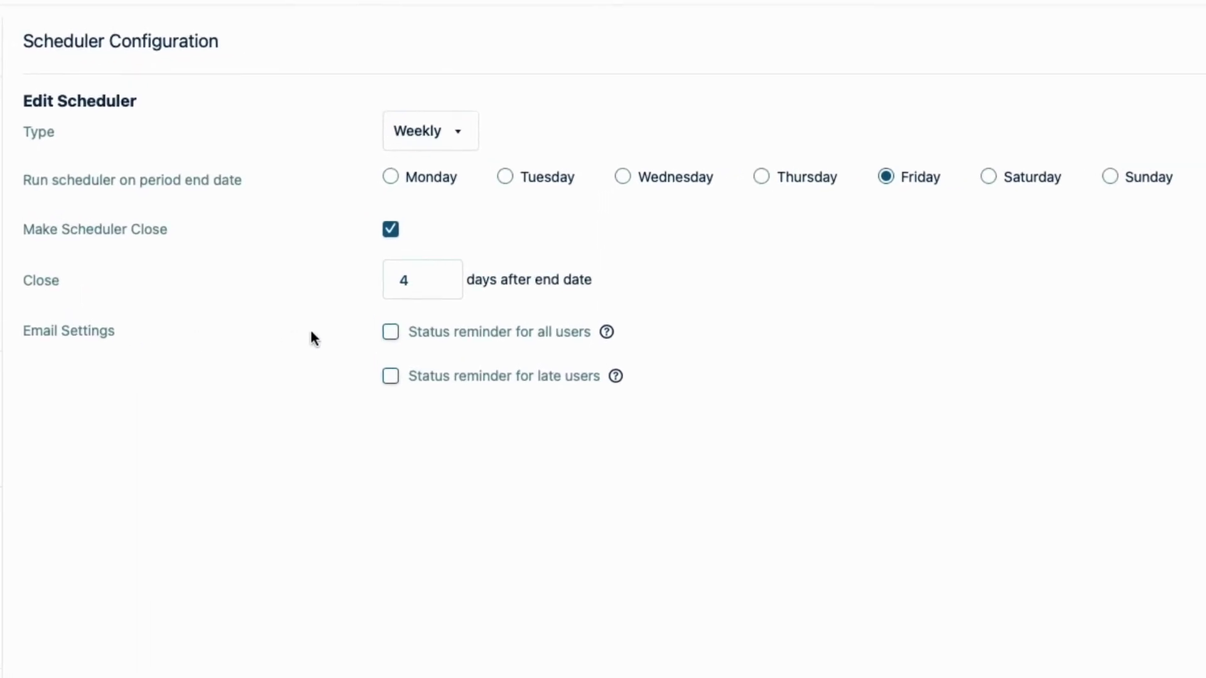
# Enable status reminders for all and late users, emailing late users 2 days before closure
pyautogui.click(391, 334)
pyautogui.moveTo(606, 332)
pyautogui.click(391, 377)
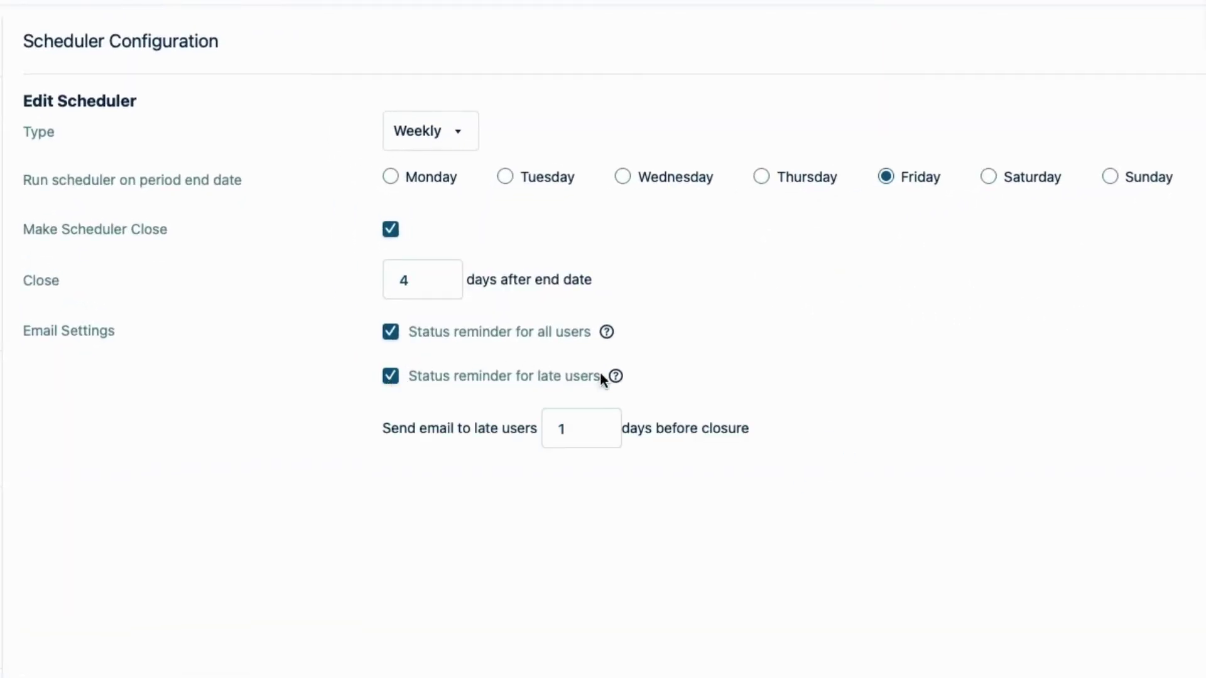
pyautogui.moveTo(615, 376)
pyautogui.doubleClick(557, 427)
pyautogui.write('2')
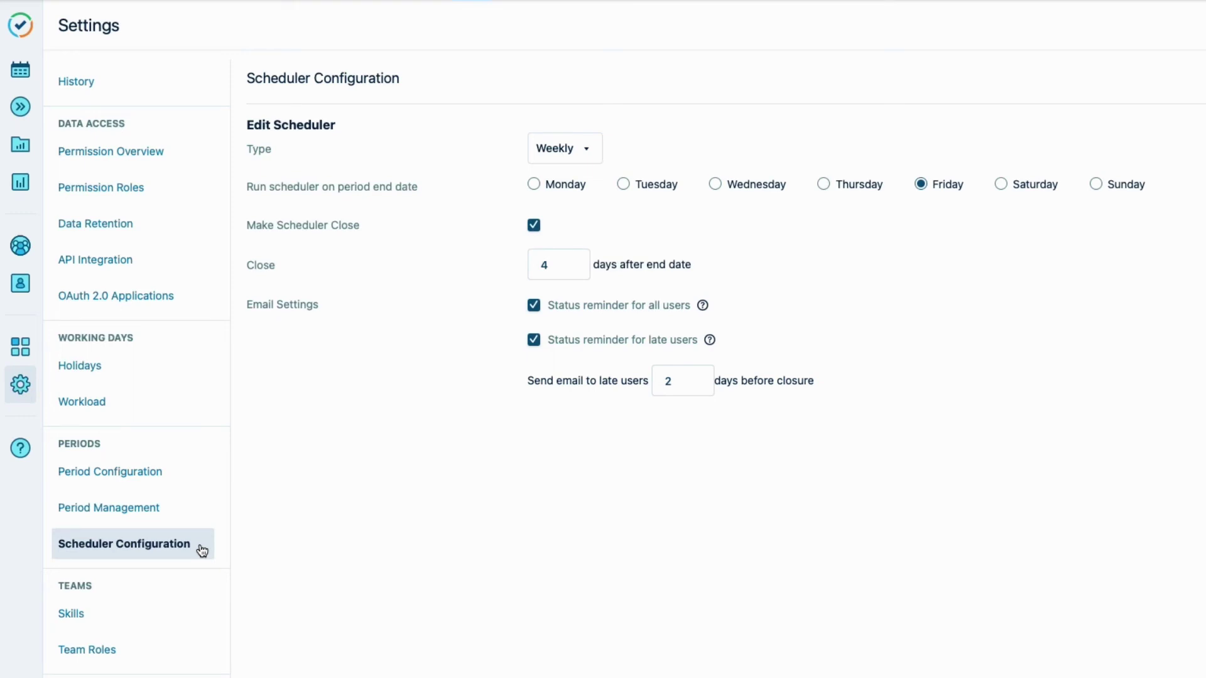
# In Period Management, set period 0522 (May 2022) to Open for approvers
pyautogui.click(186, 510)
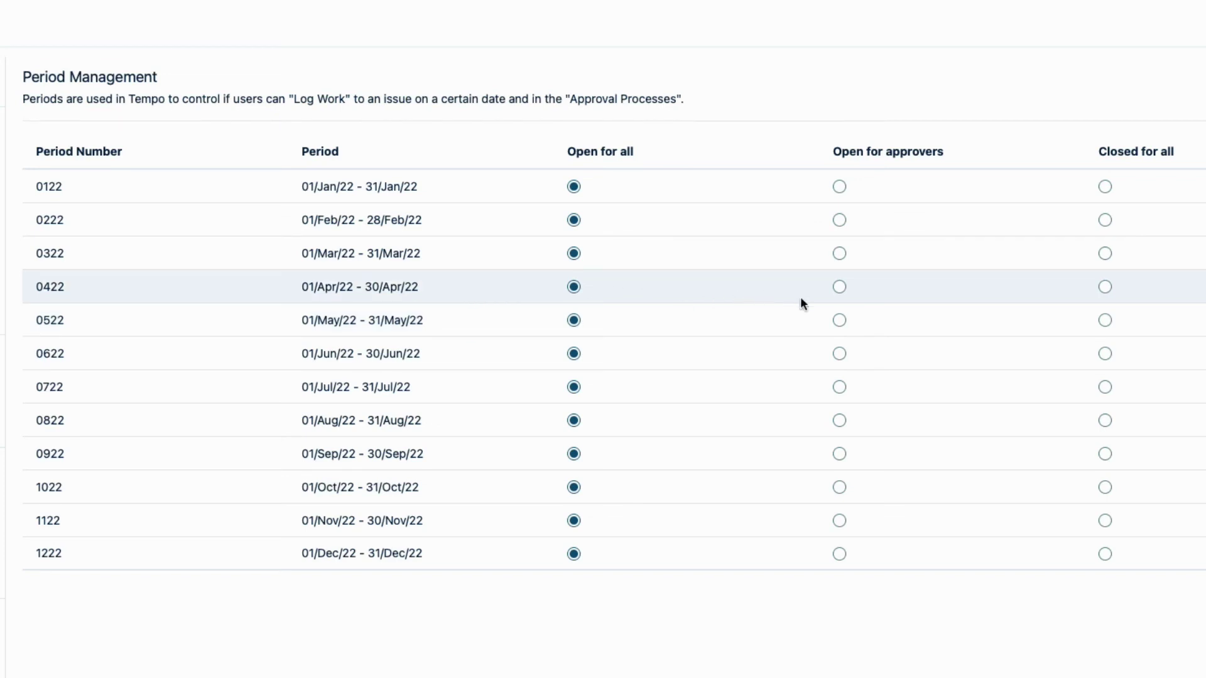
pyautogui.click(840, 320)
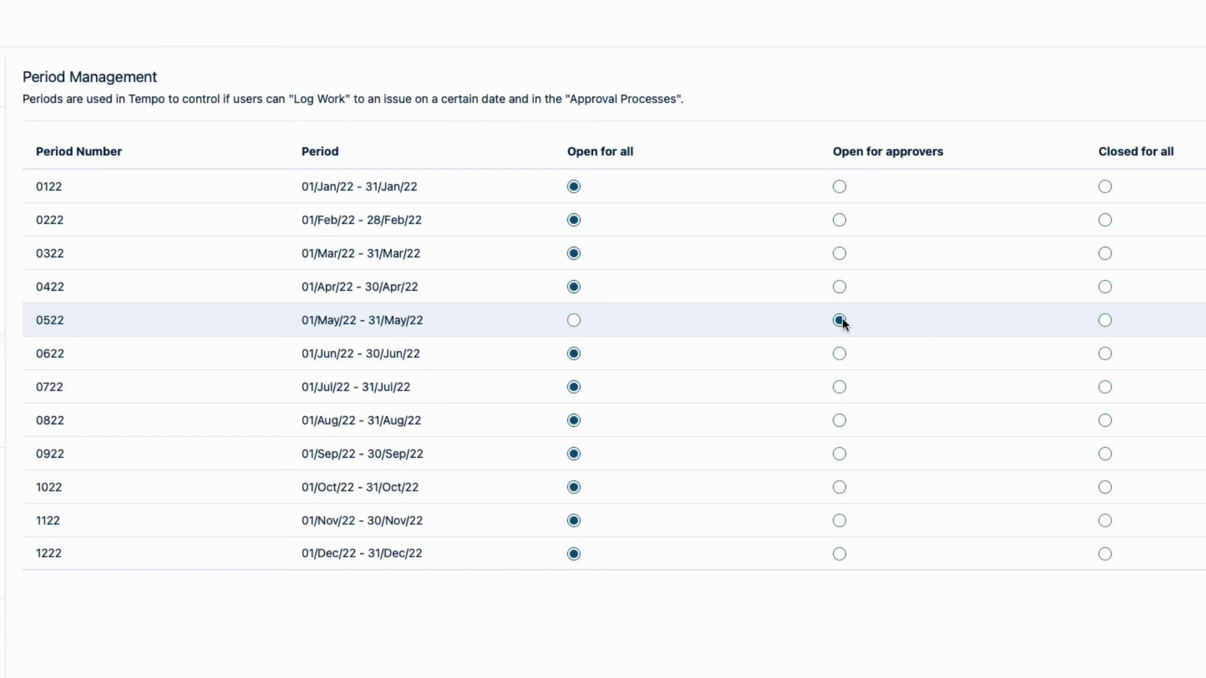
# Set periods 0522, 0422, 0322, 0222 and 0122 to Closed for all
pyautogui.click(1104, 321)
pyautogui.click(1105, 287)
pyautogui.click(1105, 254)
pyautogui.click(1104, 220)
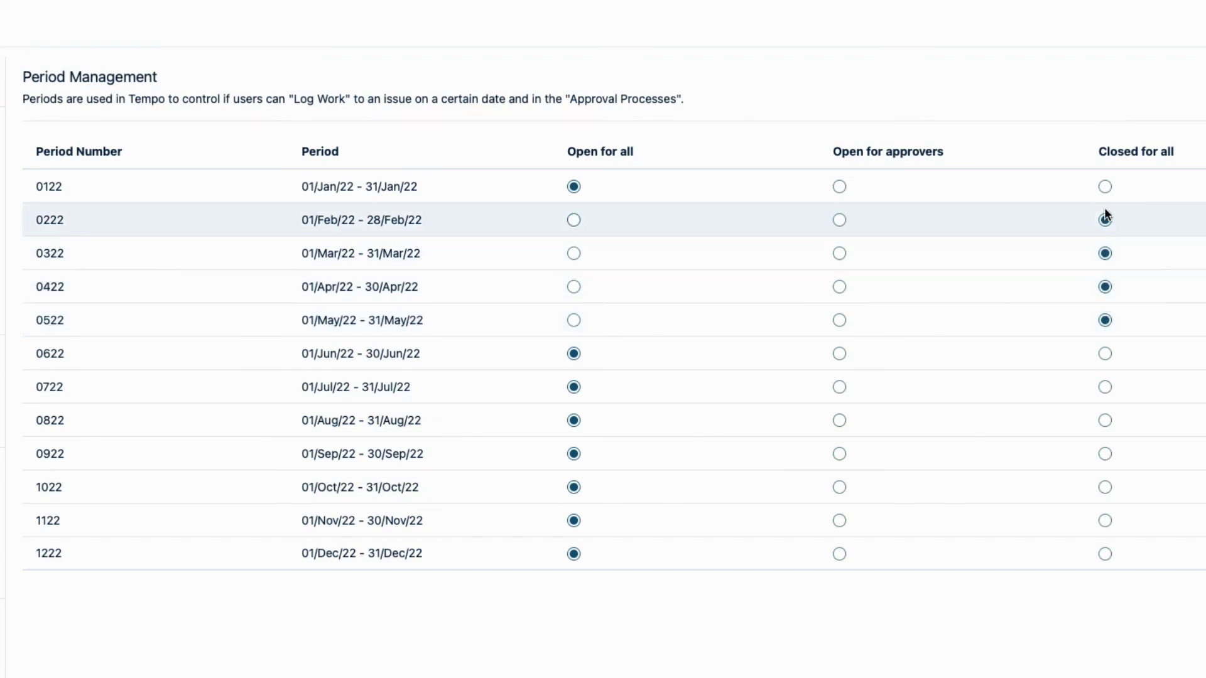
pyautogui.click(1105, 186)
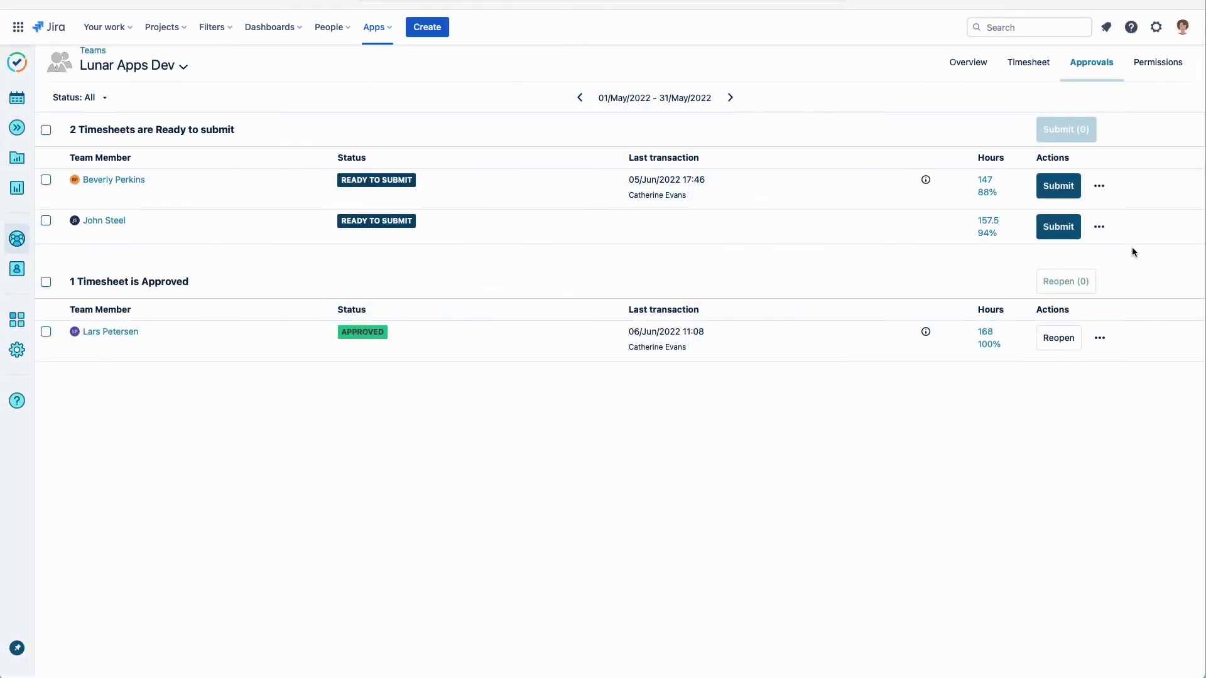
# Add a 24-hour grace period to the first ready-to-submit team member's May 2022 timesheet
pyautogui.click(1136, 206)
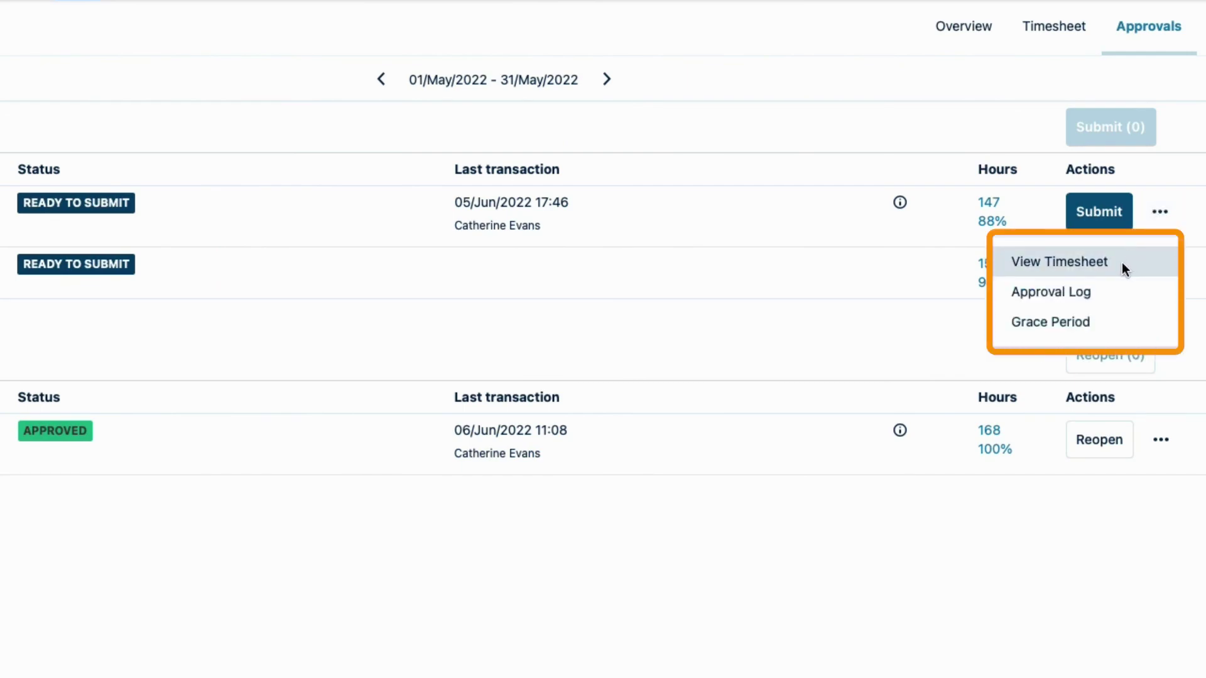
pyautogui.click(1098, 322)
pyautogui.write('24')
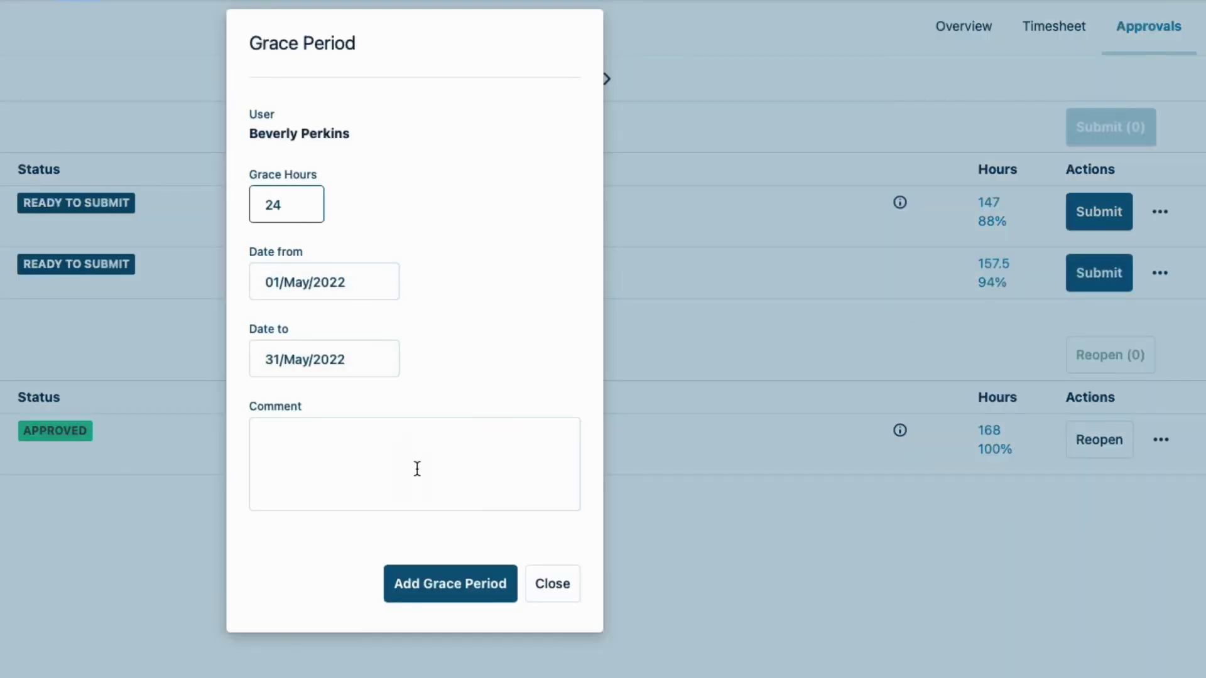
pyautogui.click(454, 595)
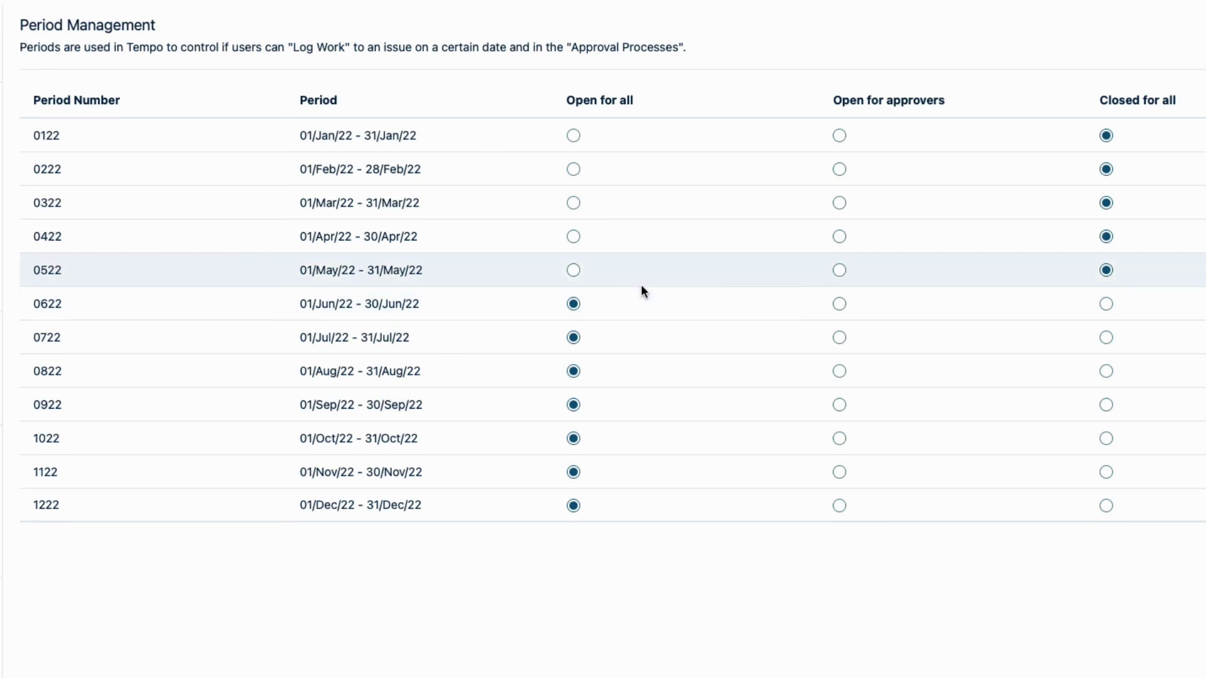
# Switch period 0522 (01/May/22 - 31/May/22) from 'Closed for all' to 'Open for approvers'
pyautogui.click(572, 269)
pyautogui.click(840, 270)
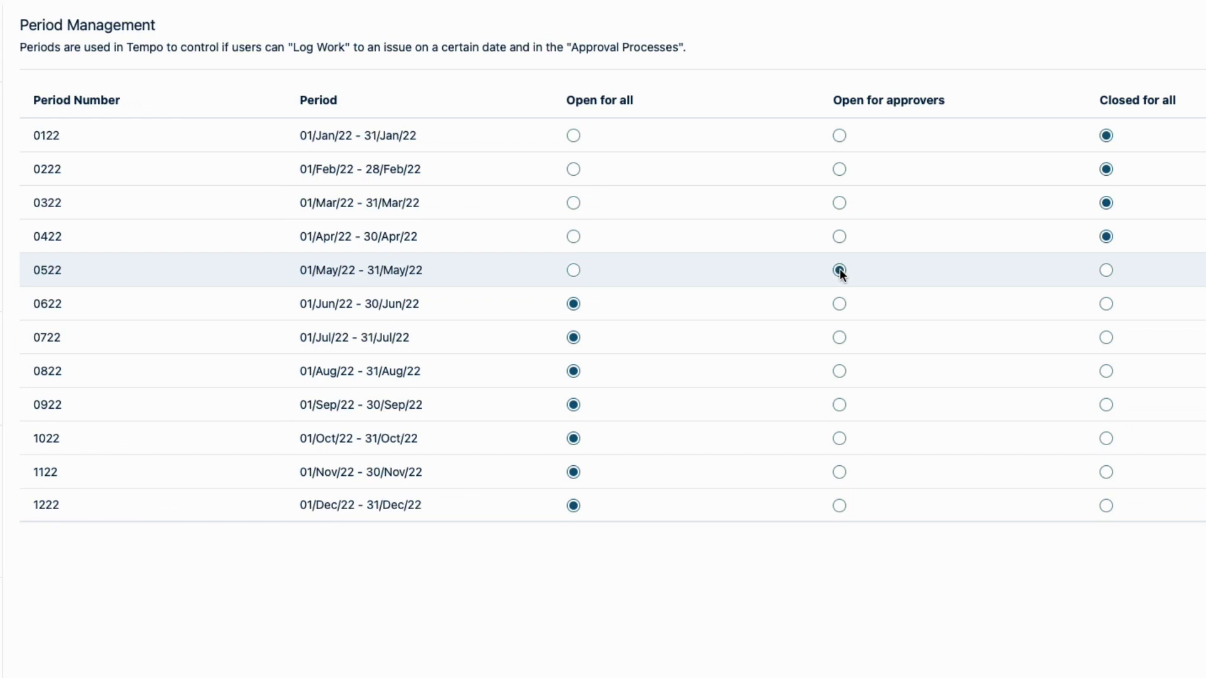